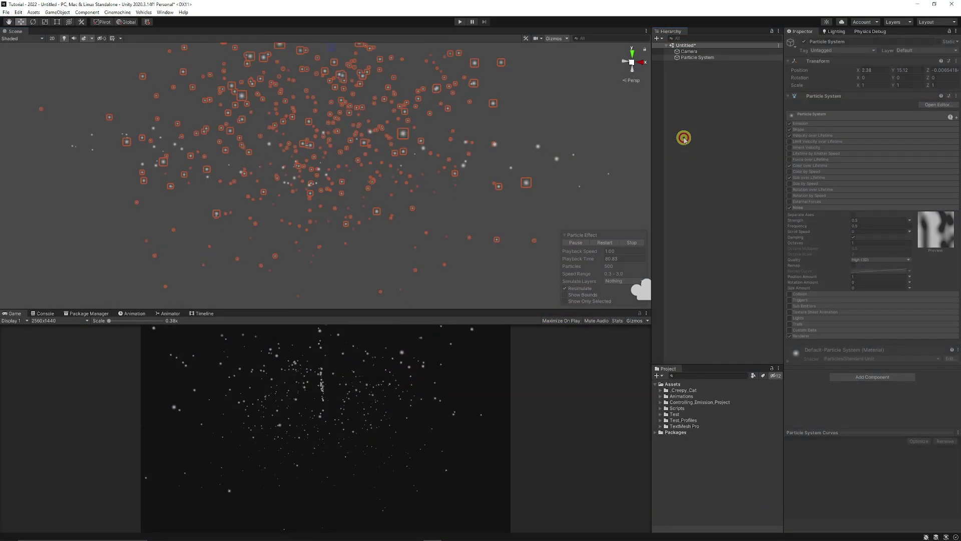
- Check the Effects objects offered for creation in the scene, and select the existing Particle System in the hierarchy
click(689, 170)
right_click(694, 125)
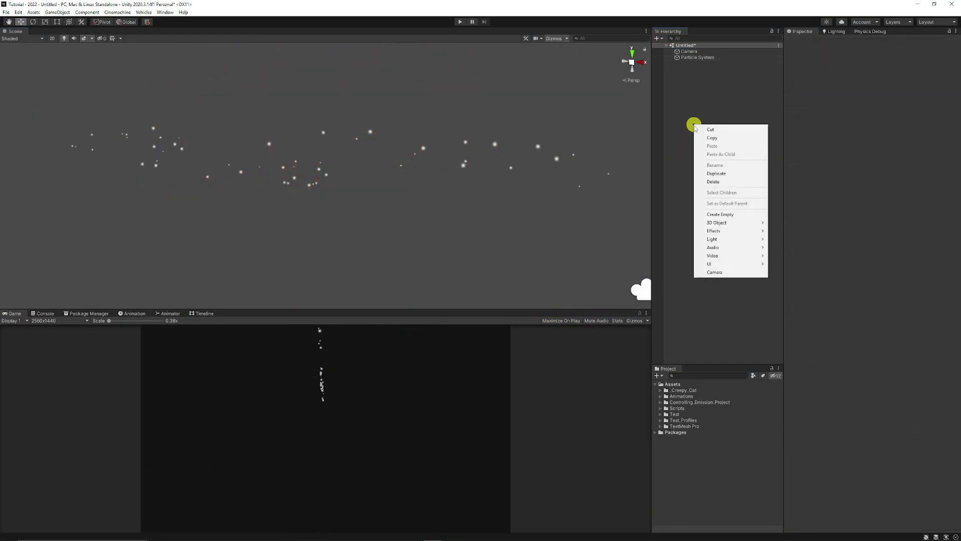
mouse_move(725, 237)
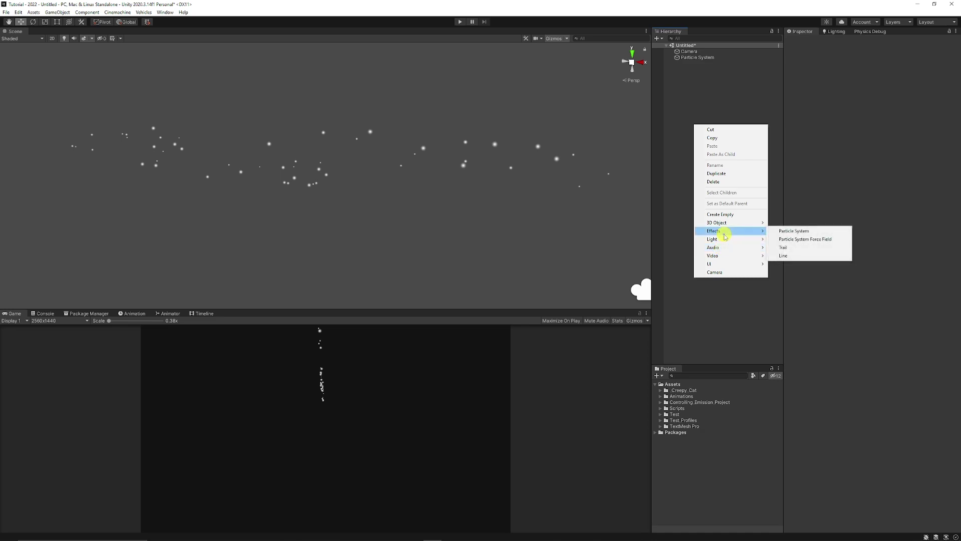
click(697, 57)
- Try rotating the Particle System slightly in the scene, and undo the rotation
key(e)
mouse_move(290, 136)
mouse_down()
mouse_move(294, 150)
mouse_move(286, 127)
mouse_move(301, 161)
mouse_move(289, 129)
mouse_move(298, 148)
mouse_move(291, 137)
mouse_up()
key(ctrl+z)
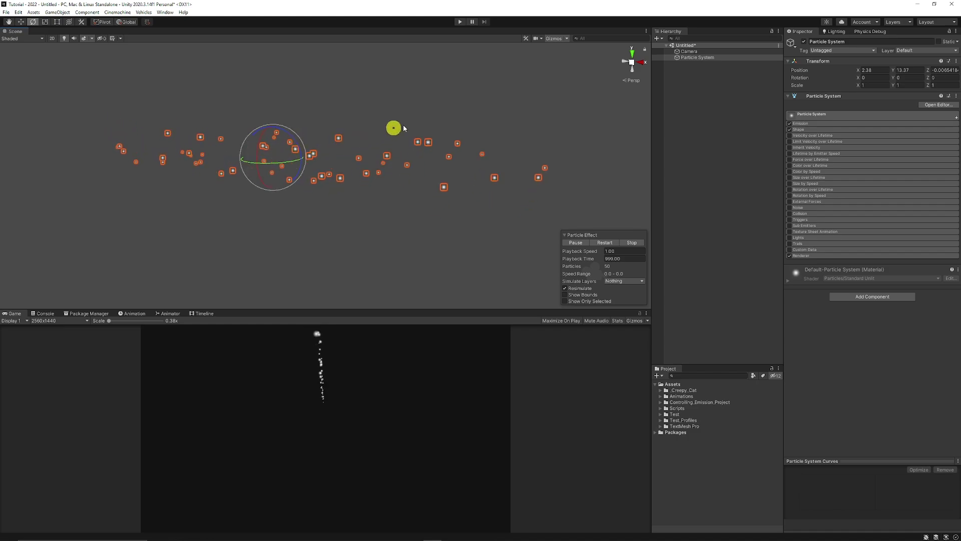
- Change the Particle System's emitter shape to Box and set its scale to 12 in X and 12 in Z
click(799, 129)
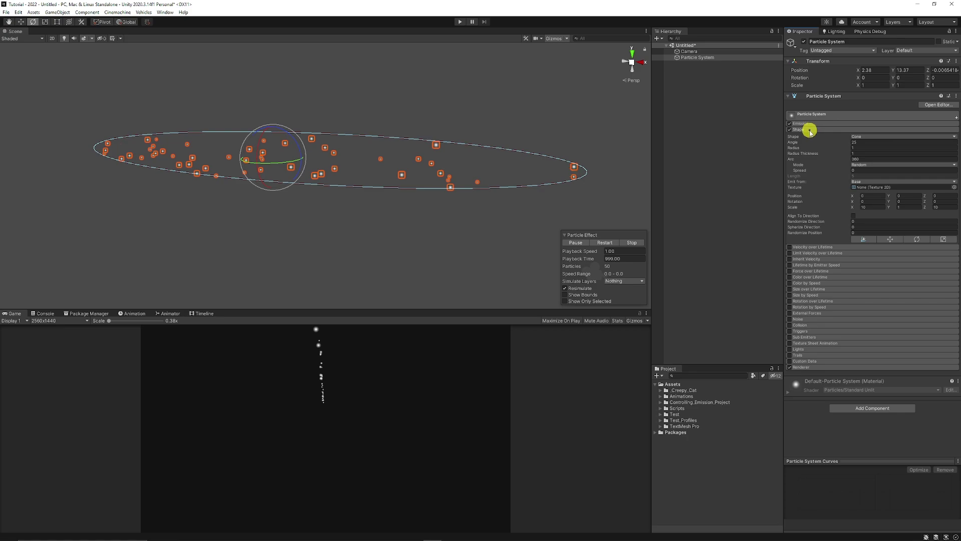
click(859, 138)
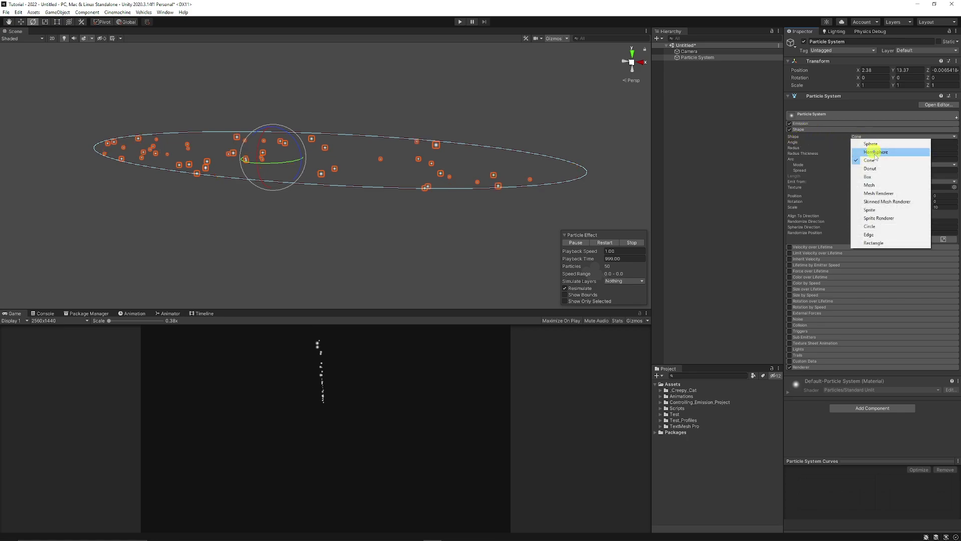
click(869, 177)
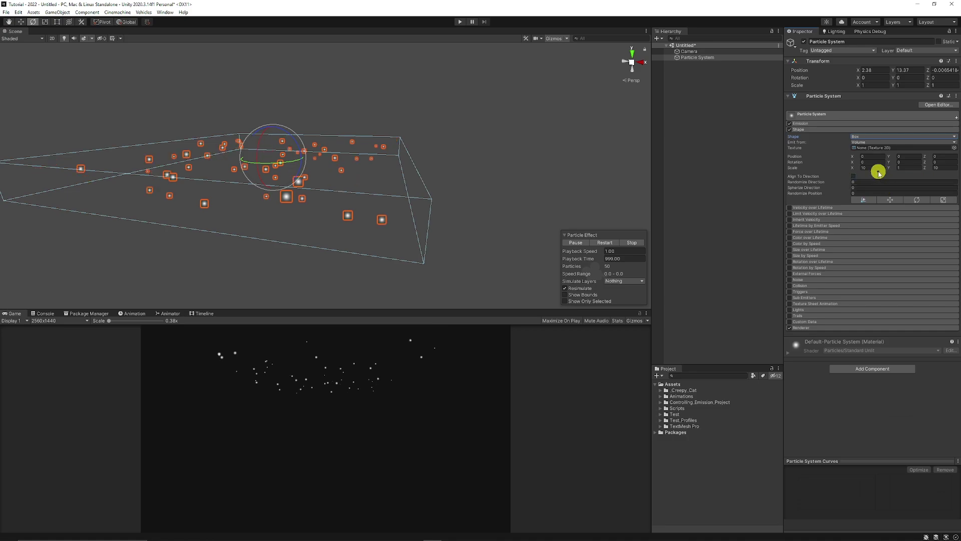
click(876, 169)
text(12)
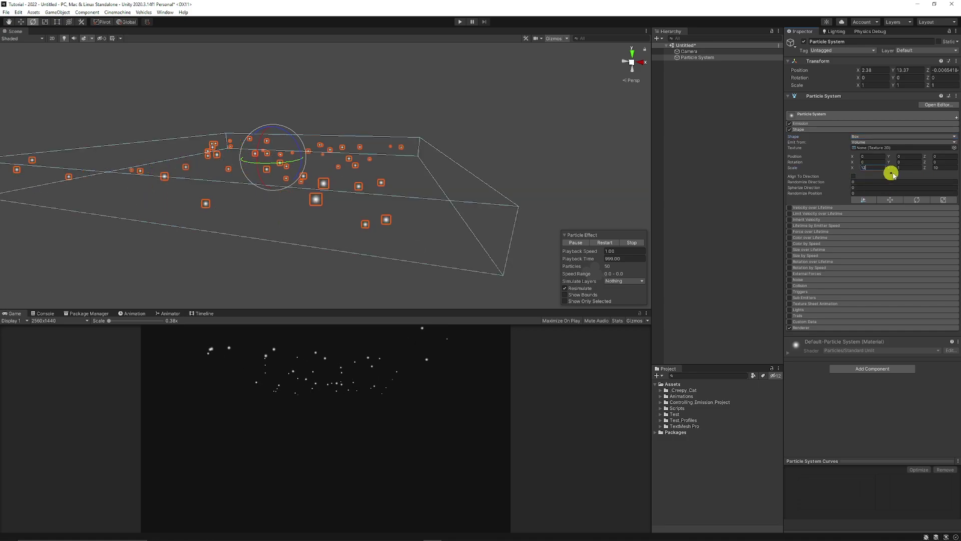
click(937, 168)
text(12)
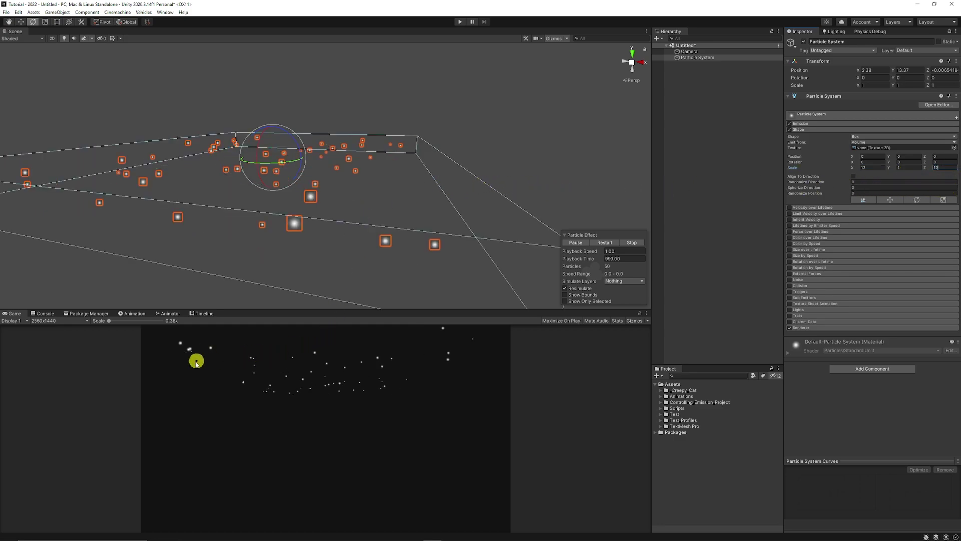
scroll(349, 190, down, 3)
middle_drag(317, 208, 340, 214)
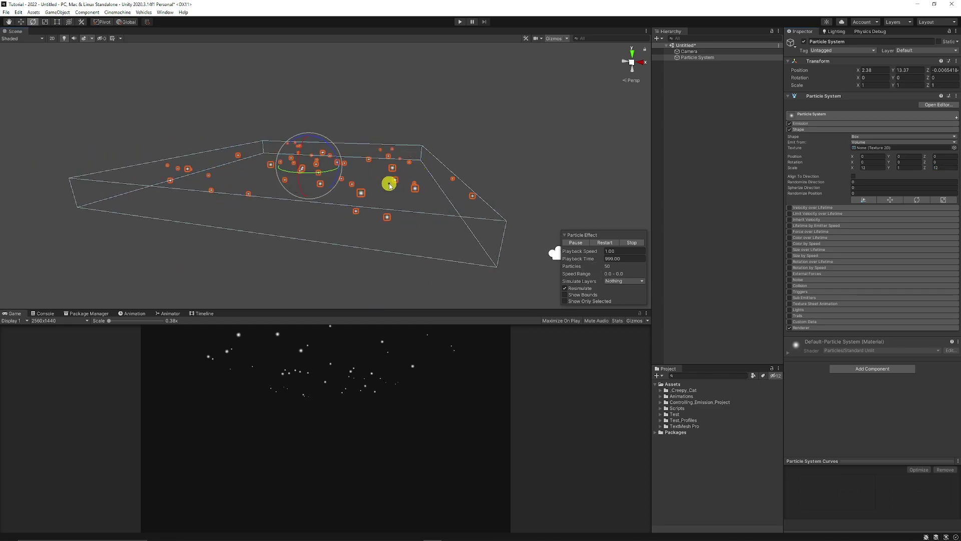
click(799, 130)
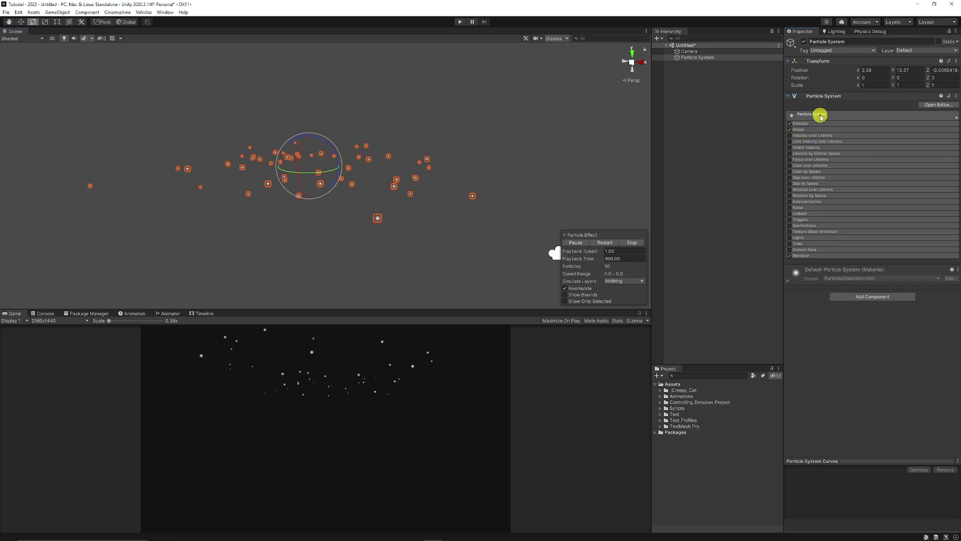
- Set the particles' Start Size to Random Between Two Constants, with 0.05 as the lower value
click(821, 115)
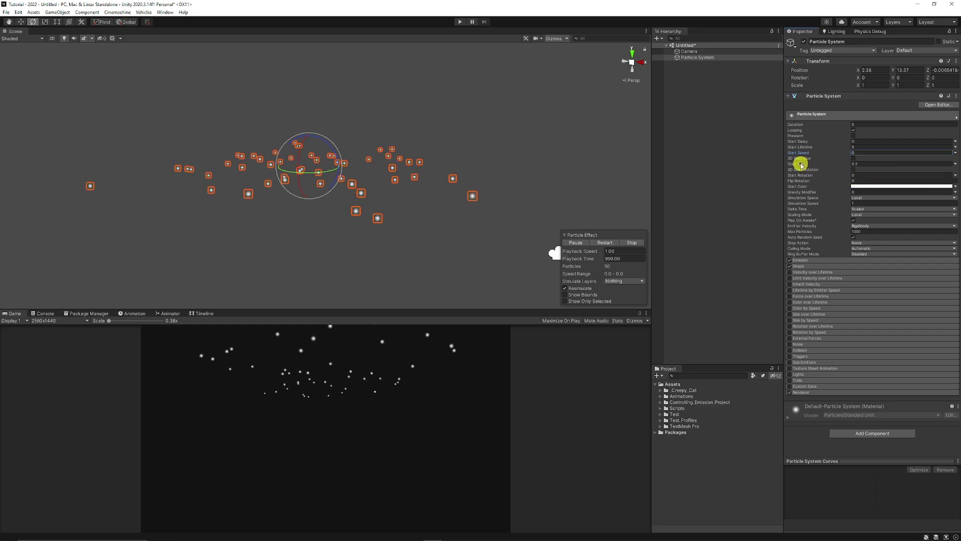
click(956, 164)
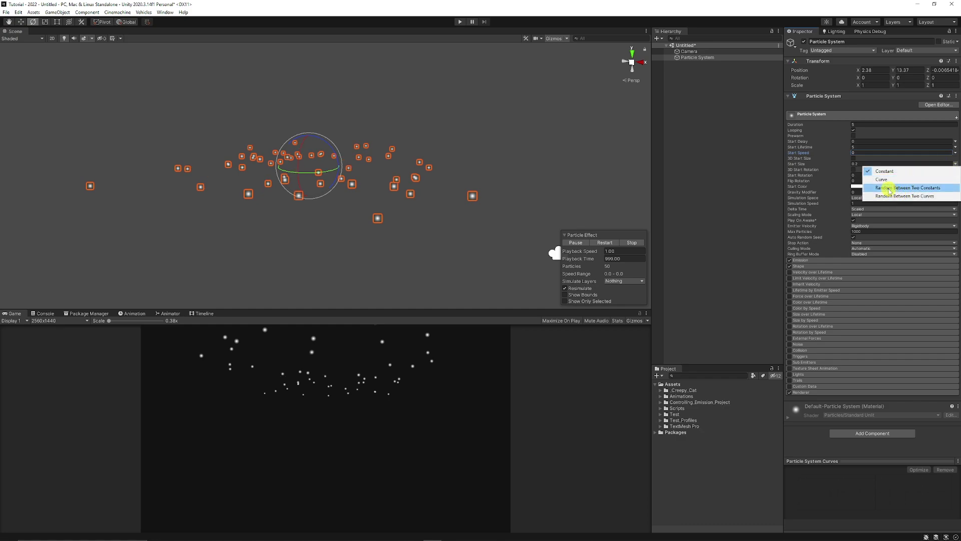
click(905, 188)
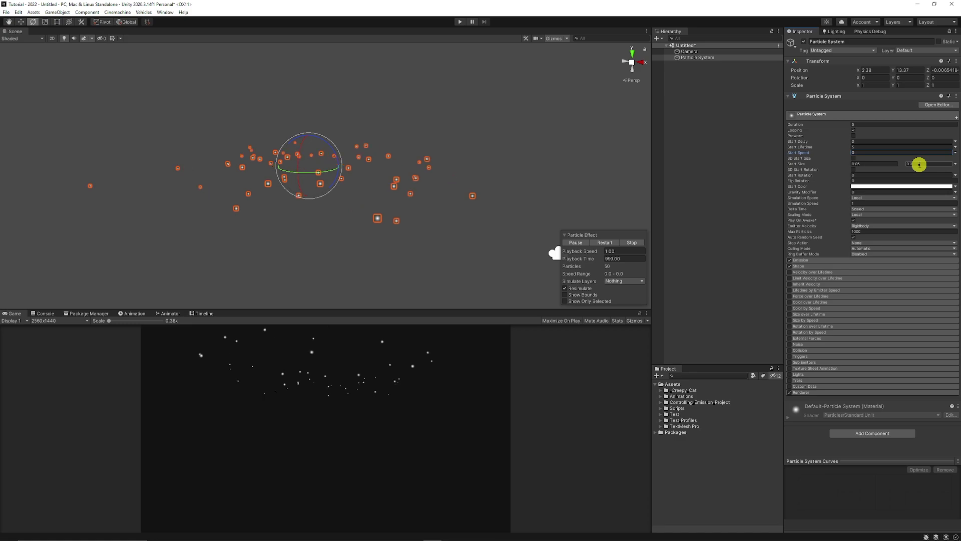
click(828, 114)
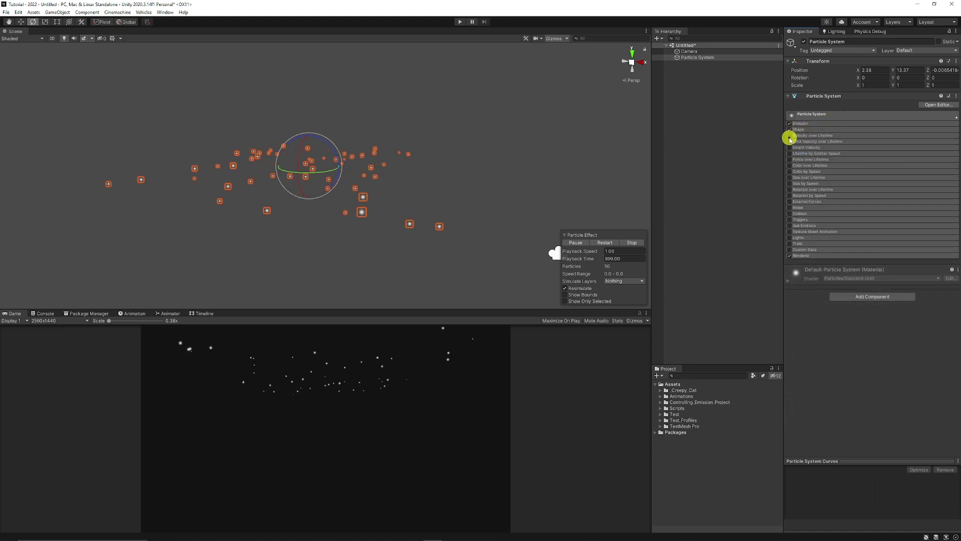
- Enable Velocity over Lifetime and randomise the linear velocity between two constants, with Y values of -1 and -2
click(791, 135)
click(804, 136)
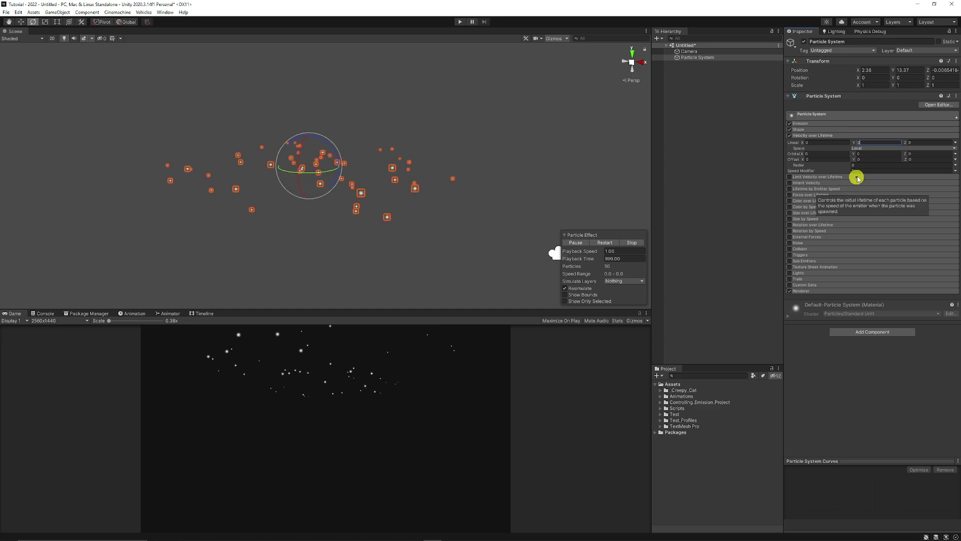
click(956, 143)
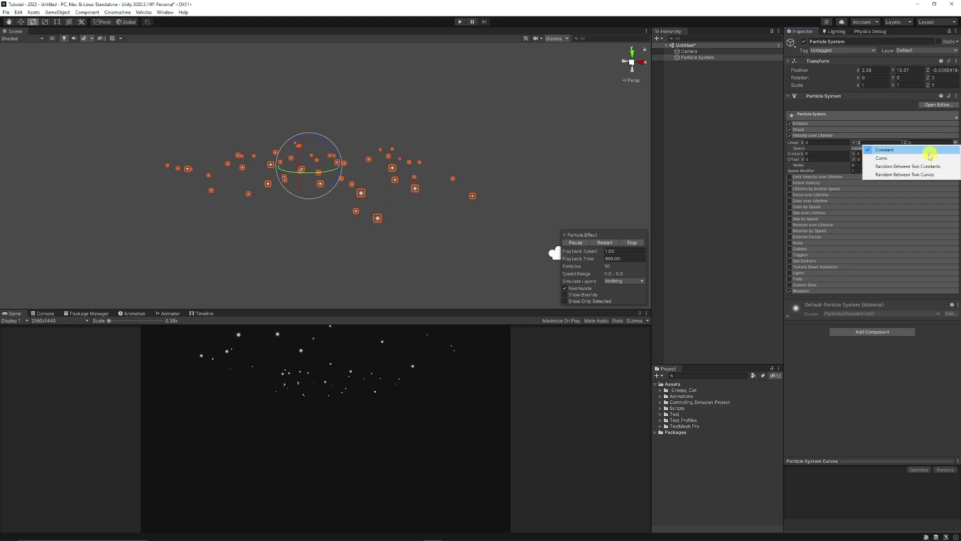
click(907, 167)
click(871, 144)
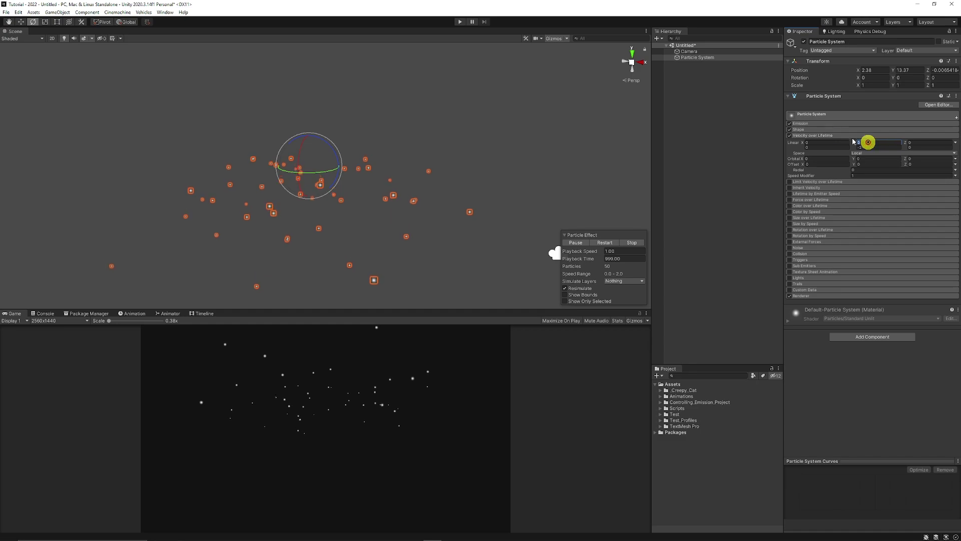
text(-1)
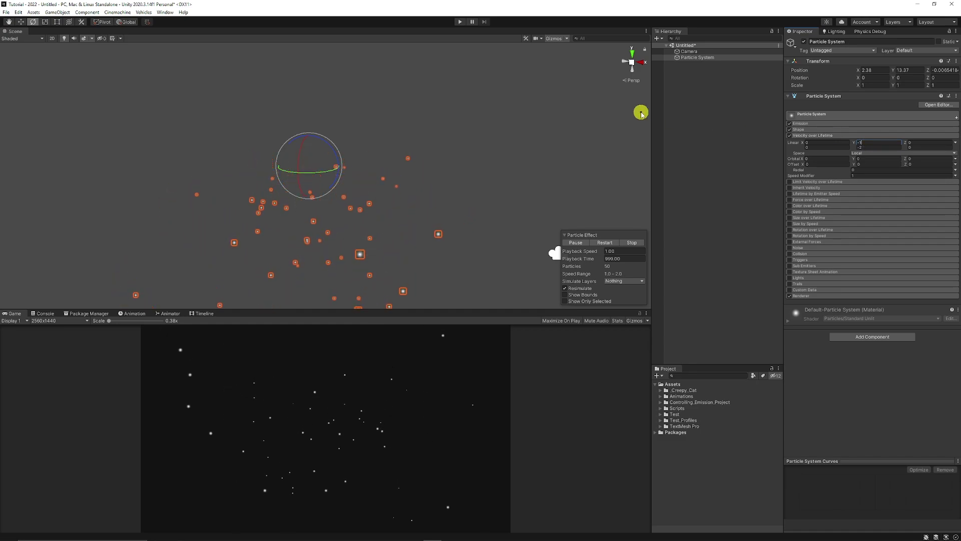
key(Tab)
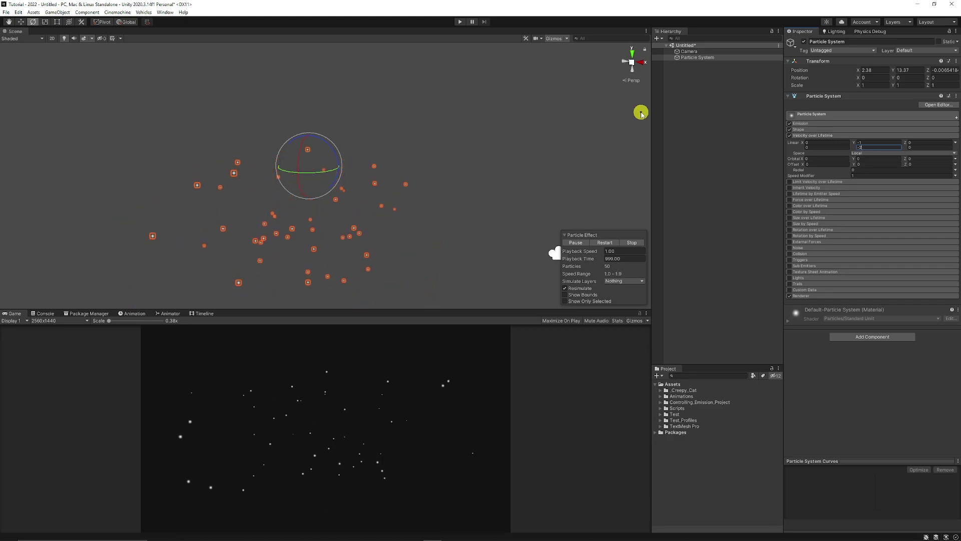
click(835, 135)
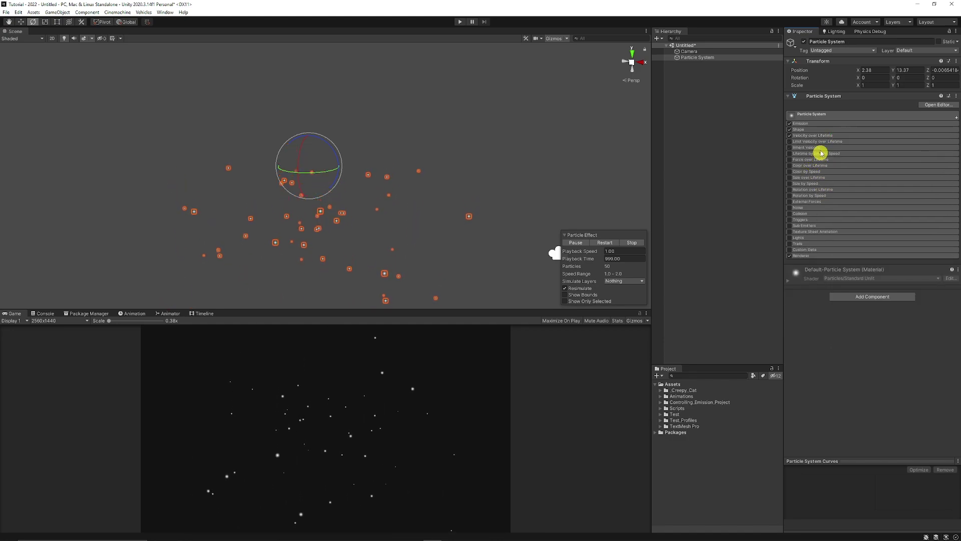
- Increase the Rate over Time in the Emission module so that more particles fall
click(813, 123)
click(873, 130)
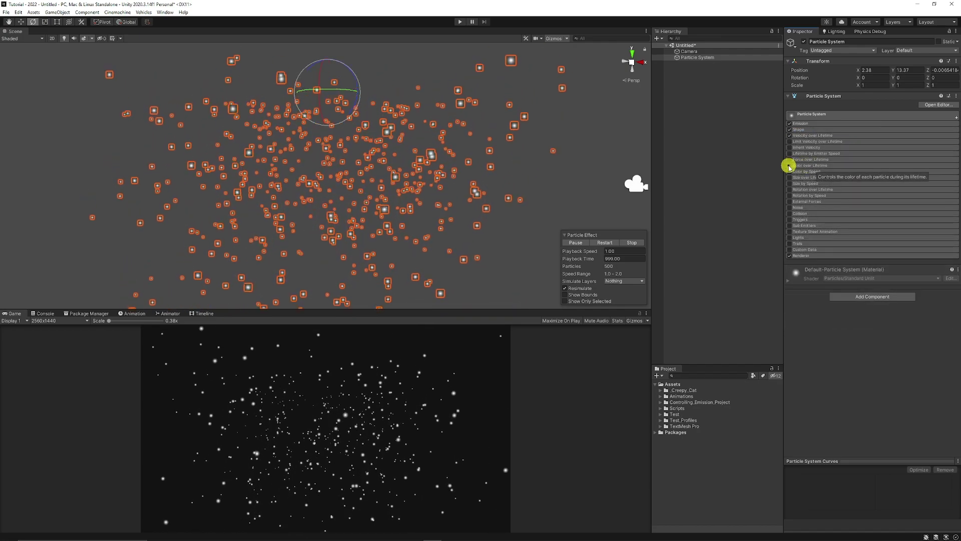
- Enable Color over Lifetime and edit its gradient to alpha 0 at both ends, with opaque alpha keys just inside them
click(800, 166)
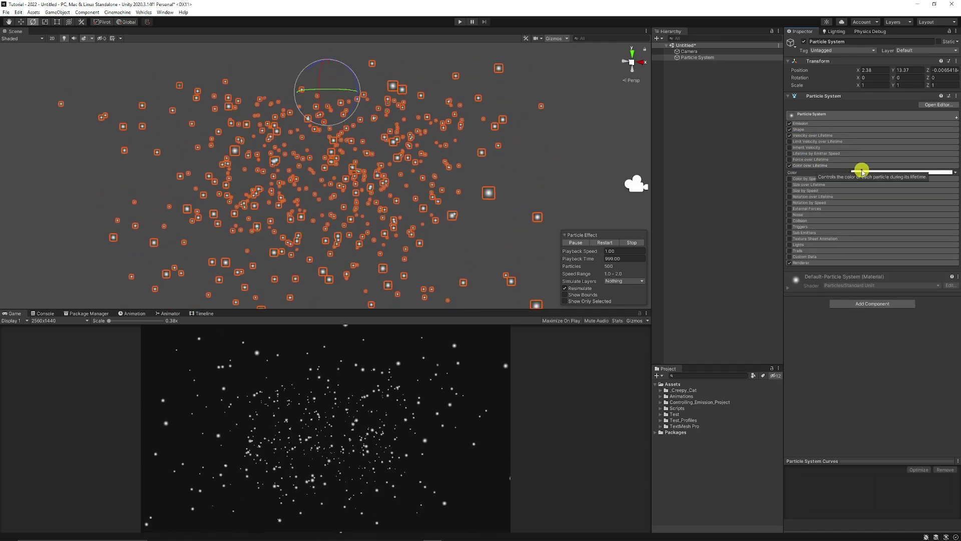
click(866, 172)
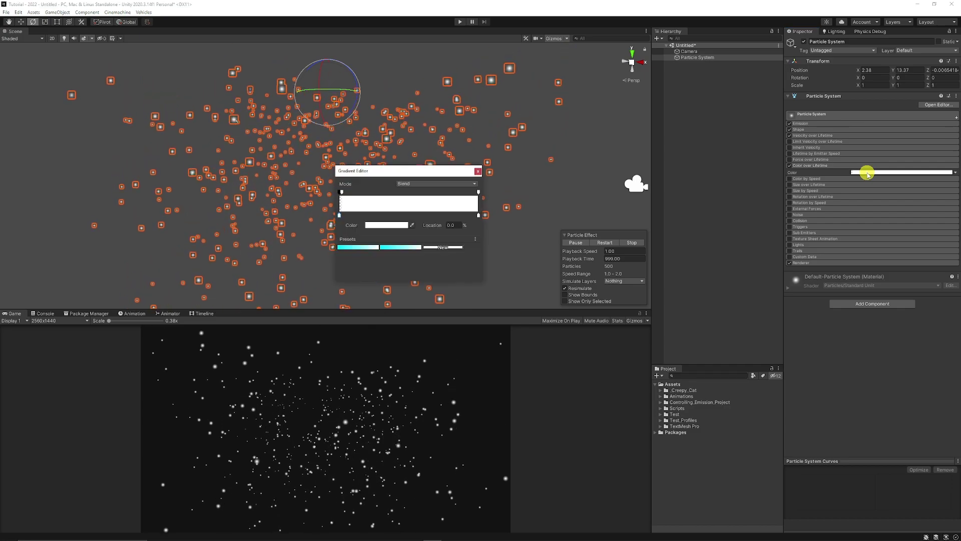
click(342, 192)
click(478, 193)
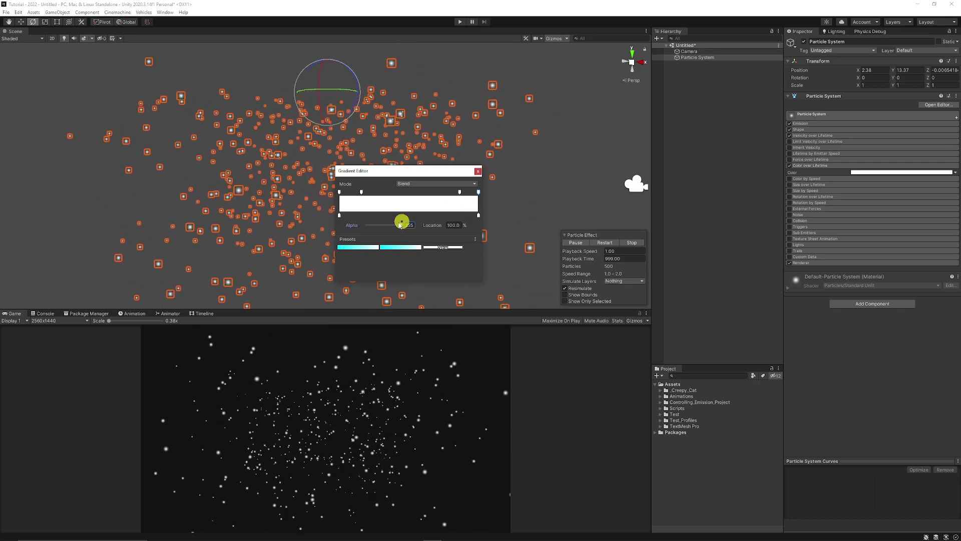
drag(400, 226, 337, 229)
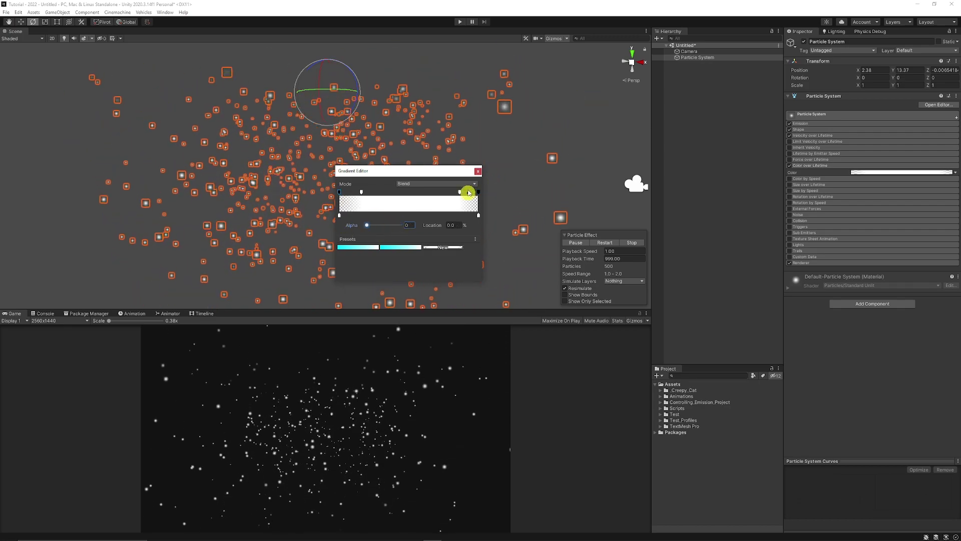
click(476, 172)
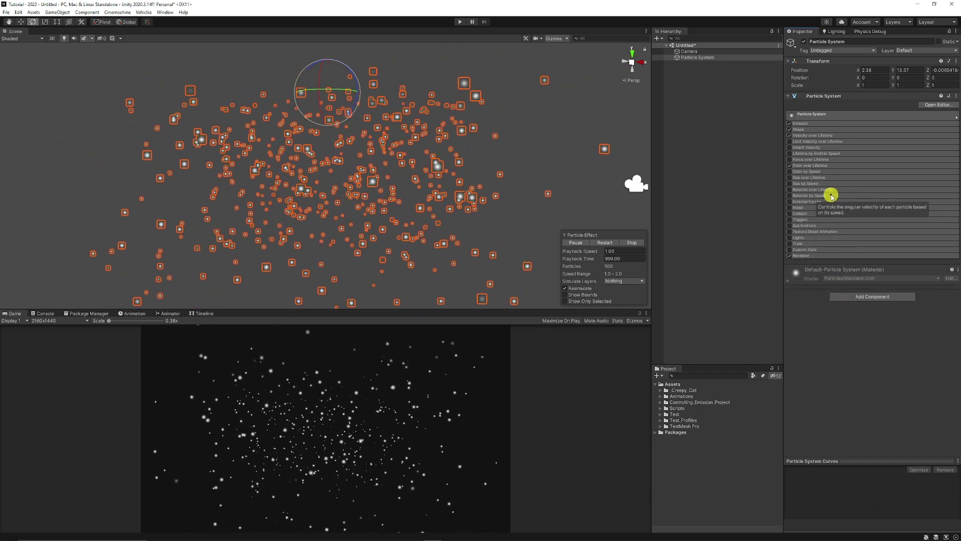
- Enable Size over Lifetime and shape its curve to rise steeply from 0 to 1.0, and curve gradually back down to 0
click(792, 178)
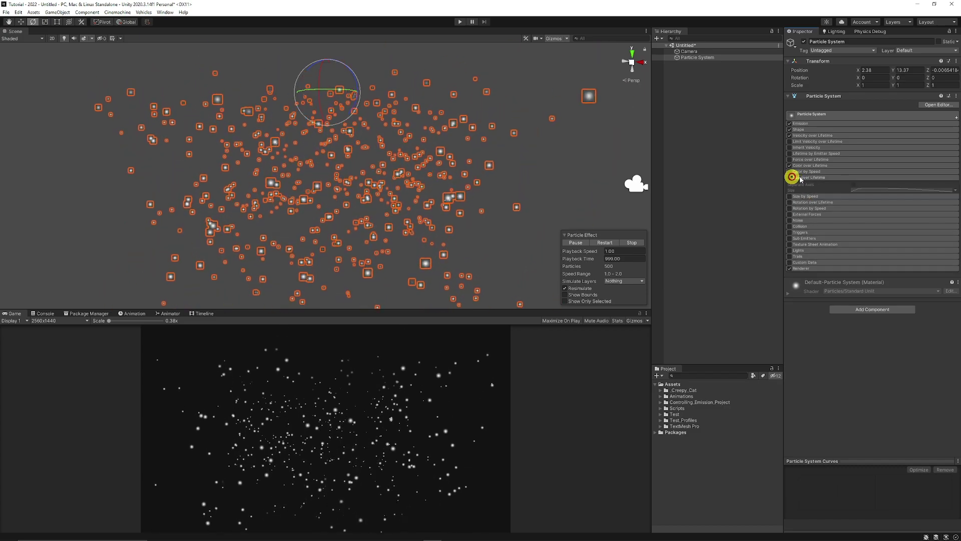
click(878, 189)
click(802, 526)
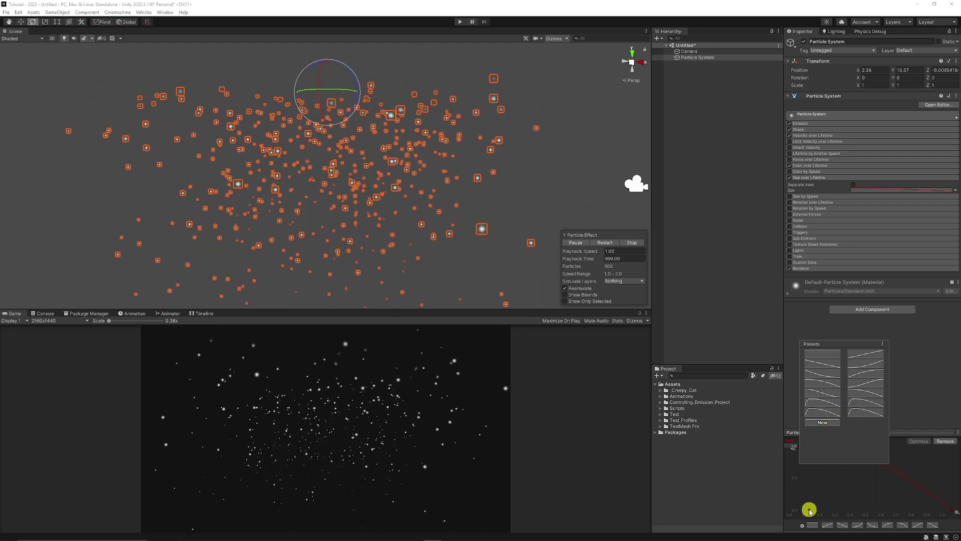
click(802, 526)
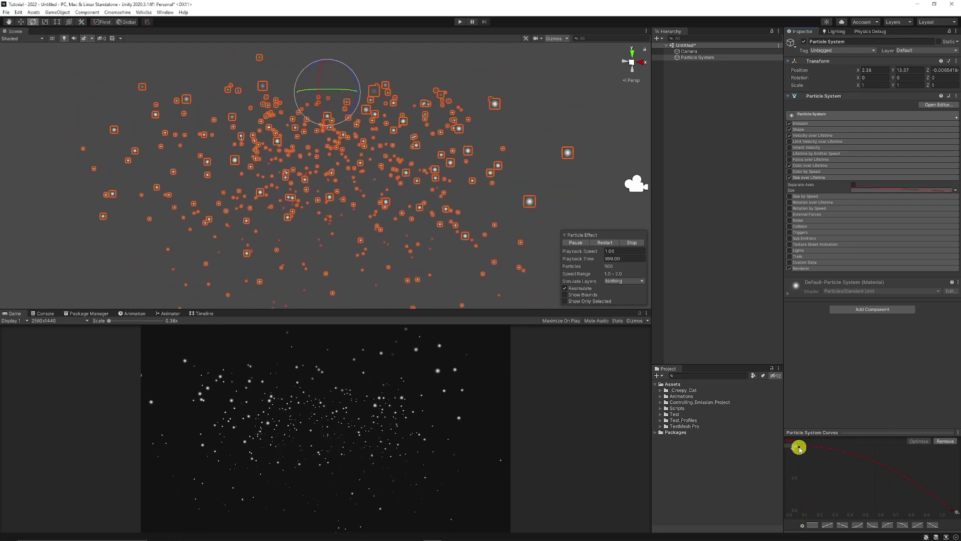
drag(800, 448, 837, 445)
click(837, 503)
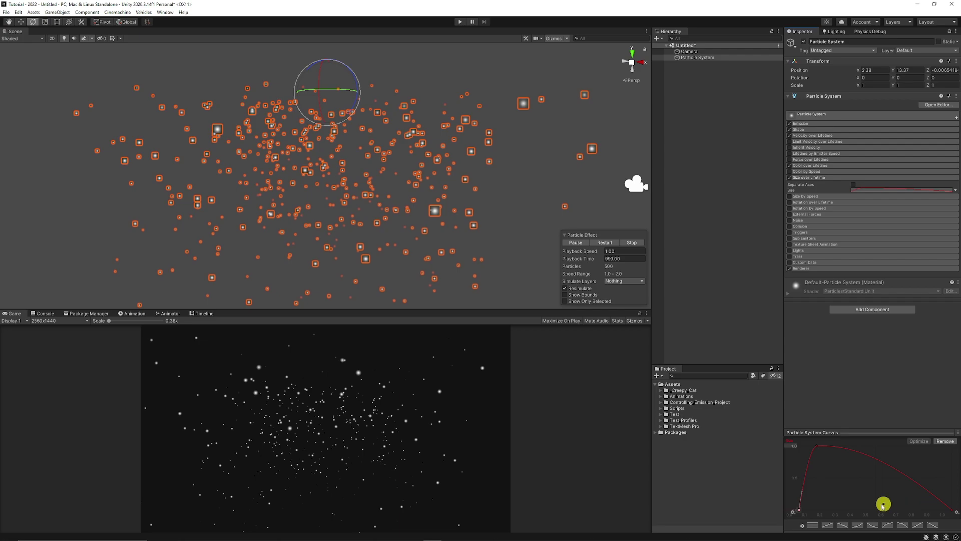
click(829, 178)
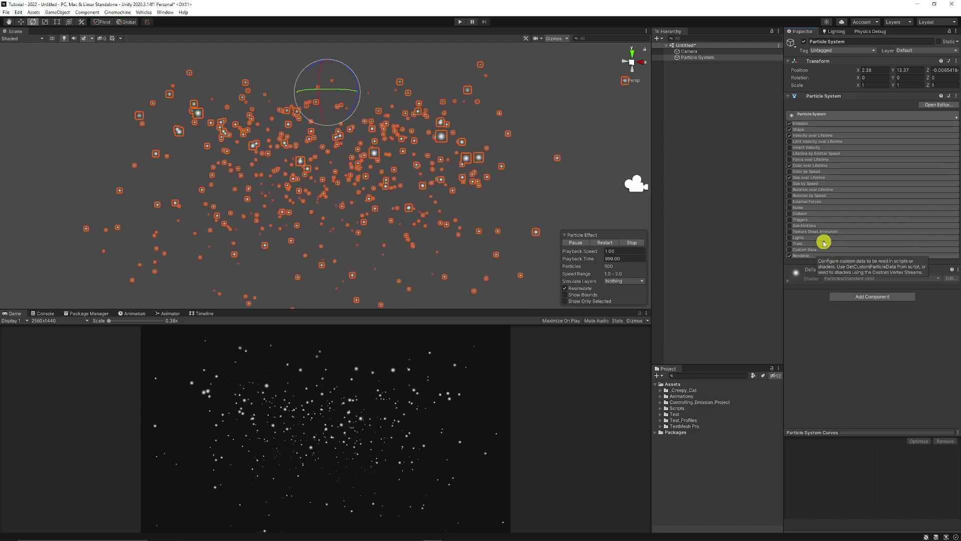
- Enable the Noise module, try a strength of 4, and set the strength to 0.2
click(798, 207)
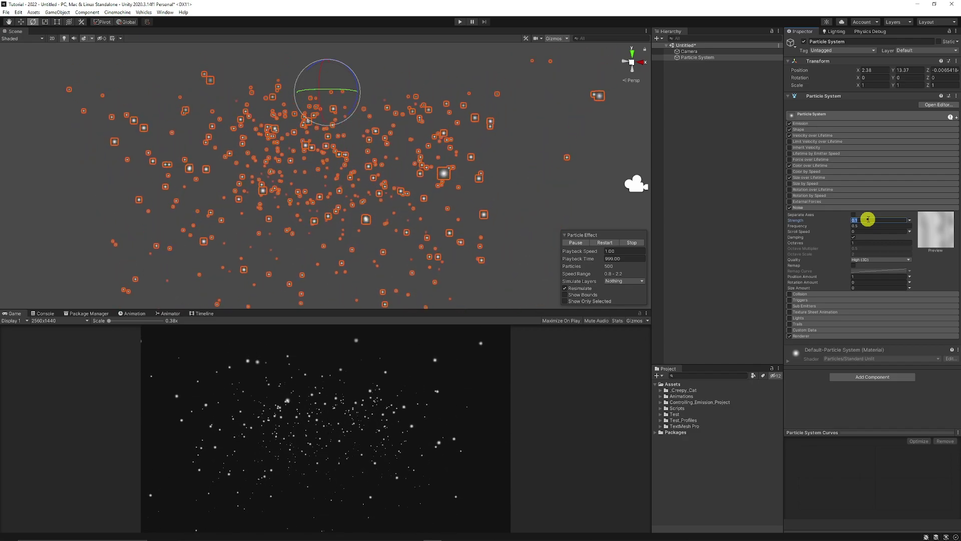
text(4)
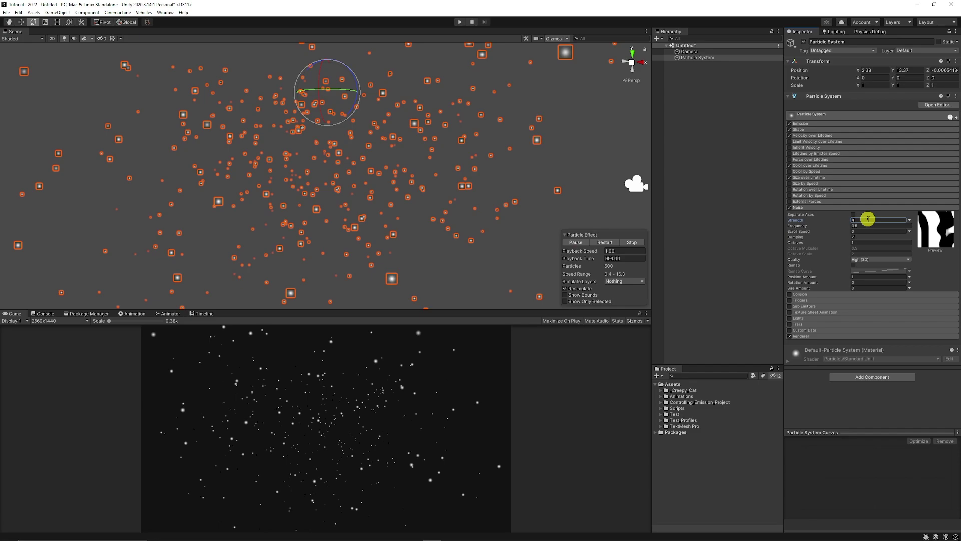
text(0.2)
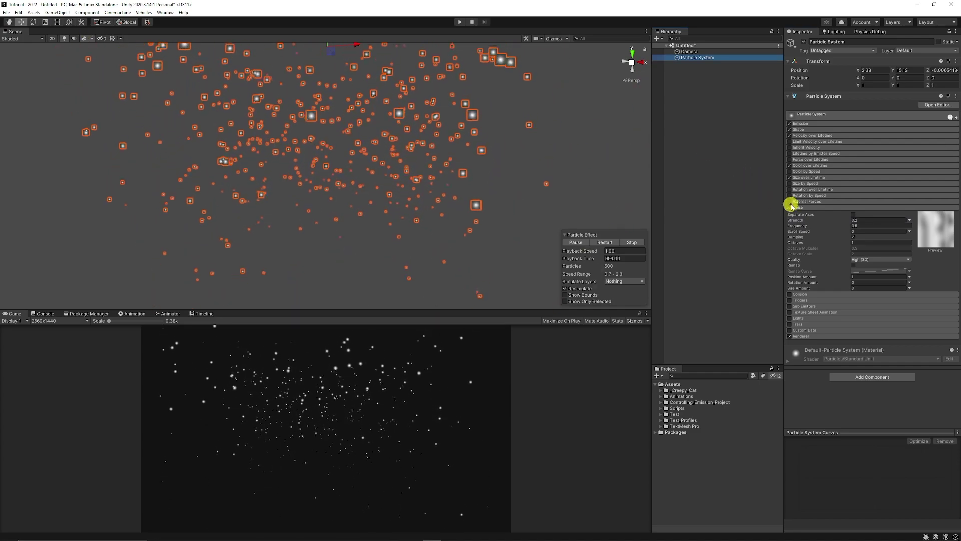
click(807, 208)
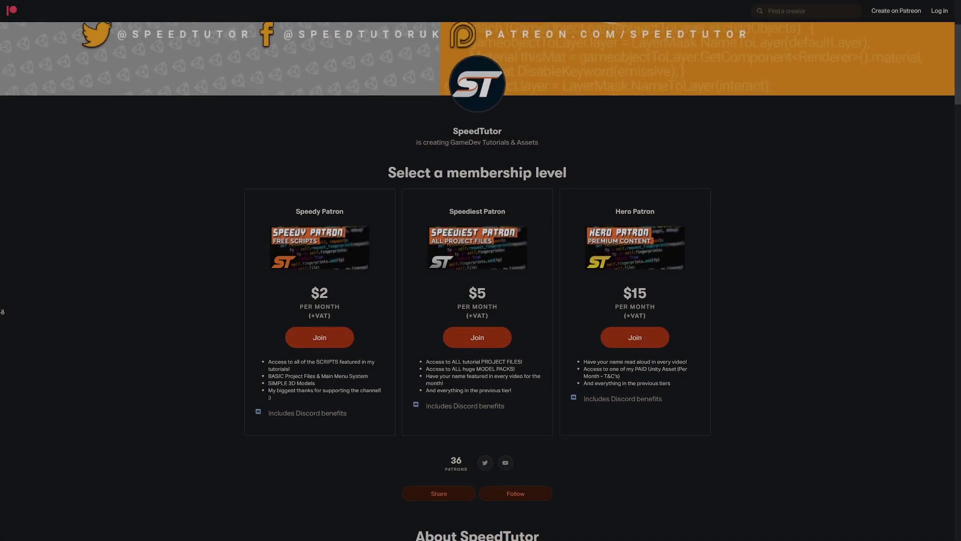
- Look through the recent posts on SpeedTutor's Patreon page in the browser
scroll(3, 312, down, 7)
scroll(2, 313, down, 7)
scroll(2, 312, down, 7)
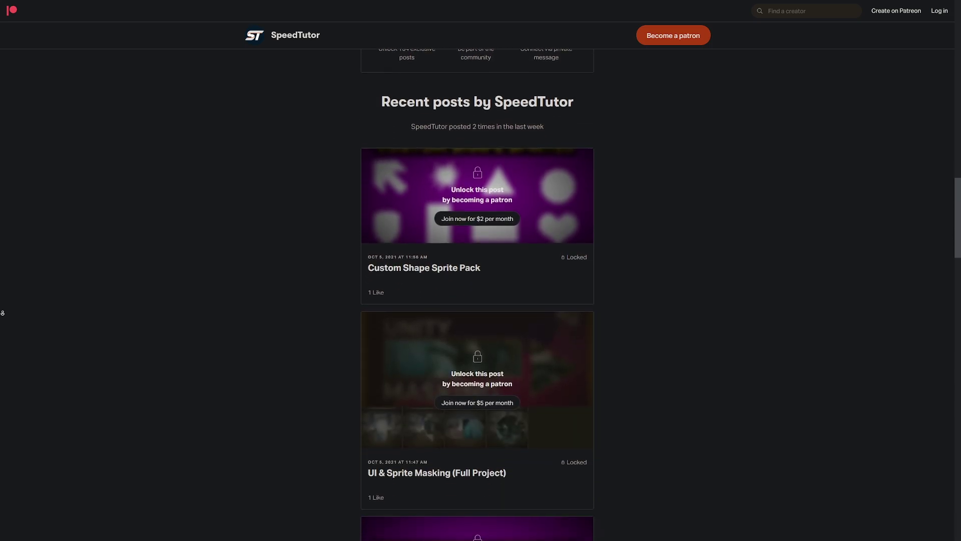
scroll(2, 313, down, 7)
scroll(2, 312, down, 7)
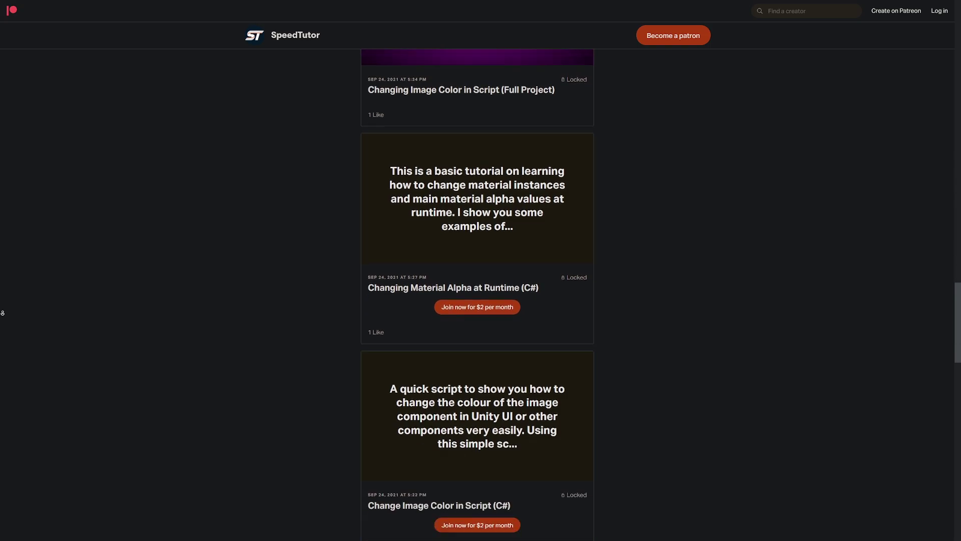